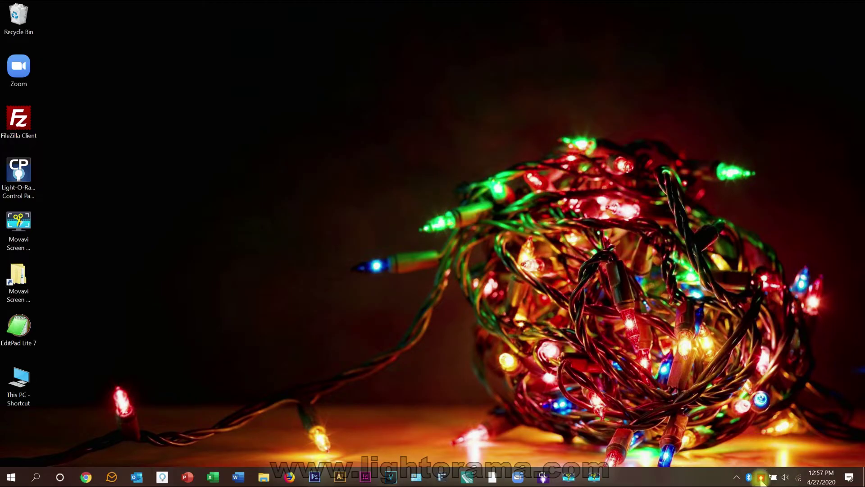
- Launch the Light-O-Rama Sequencer and open the ~LOR-TypicalHouse-FastSequencing preview for editing
{"action": "right_click", "coordinate": [761, 479]}
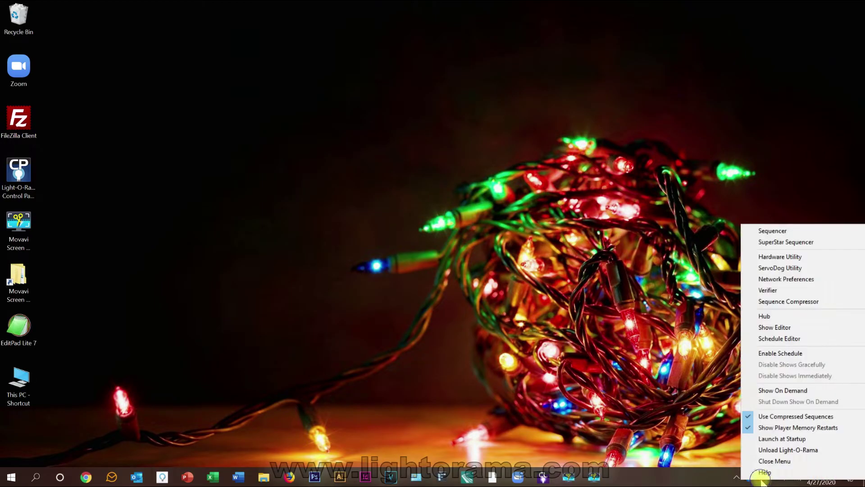
{"action": "left_click", "coordinate": [771, 231]}
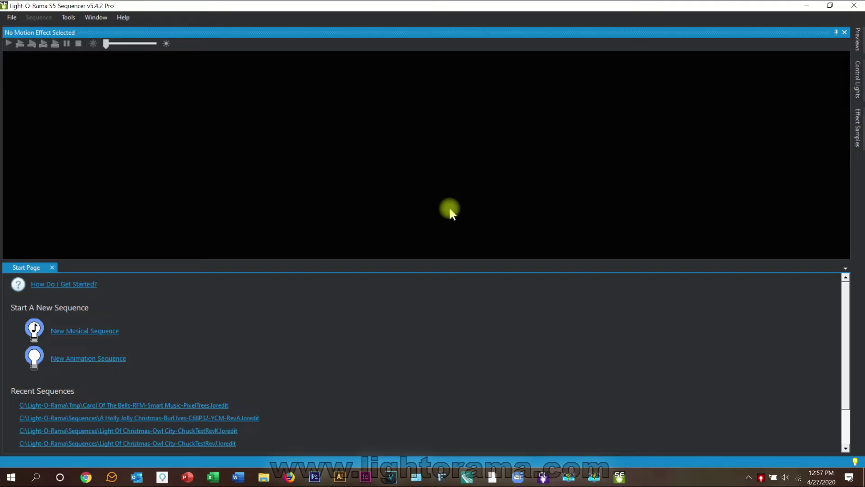
{"action": "left_click", "coordinate": [859, 43]}
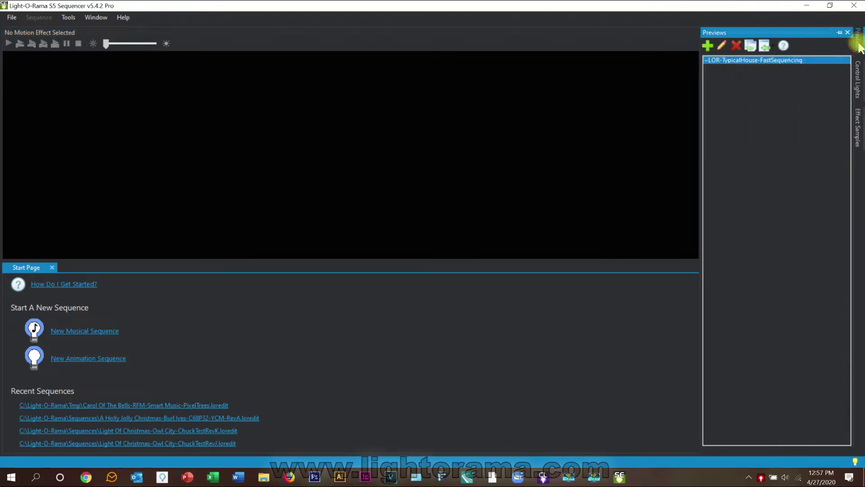
{"action": "double_click", "coordinate": [764, 63]}
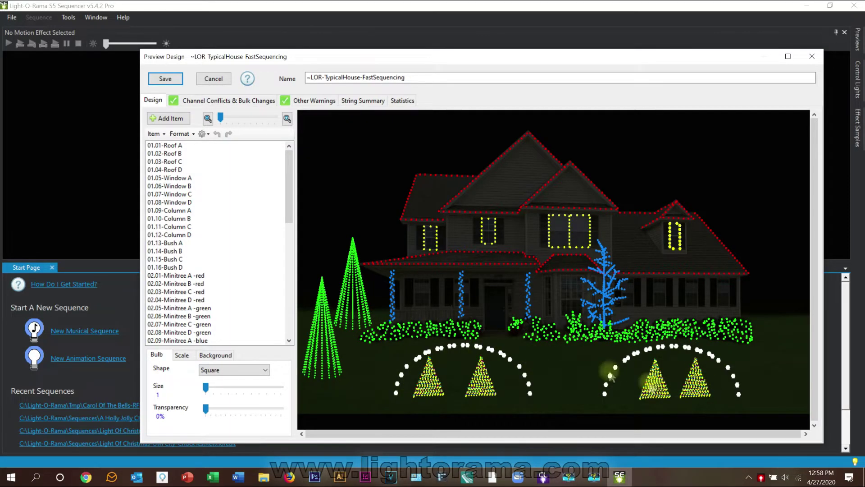
- Add a new group to the preview and include all of the props as members
{"action": "mouse_move", "coordinate": [290, 194]}
{"action": "left_mouse_down"}
{"action": "mouse_move", "coordinate": [289, 323]}
{"action": "mouse_move", "coordinate": [290, 170]}
{"action": "mouse_move", "coordinate": [287, 319]}
{"action": "mouse_move", "coordinate": [293, 183]}
{"action": "left_mouse_up"}
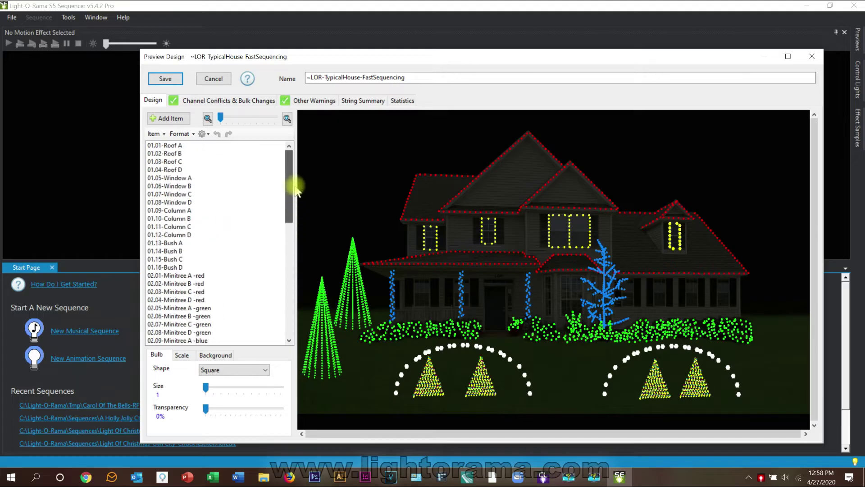
{"action": "left_click", "coordinate": [176, 120]}
{"action": "double_click", "coordinate": [432, 203]}
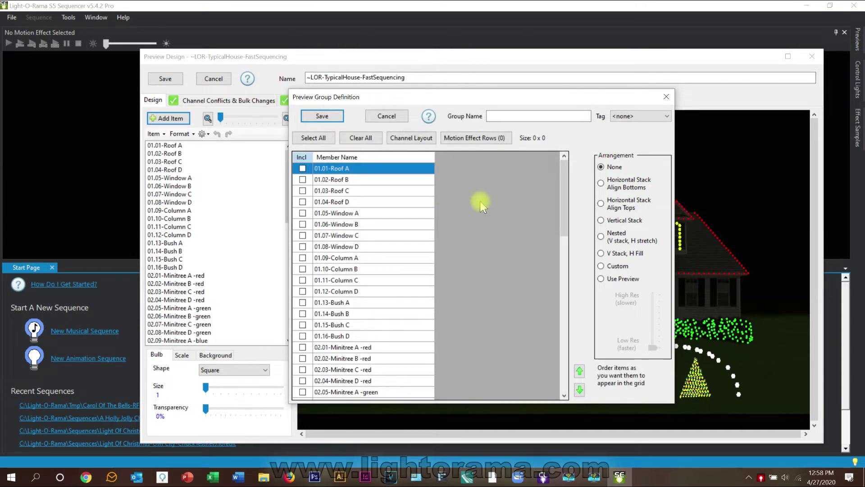
{"action": "left_click", "coordinate": [314, 138]}
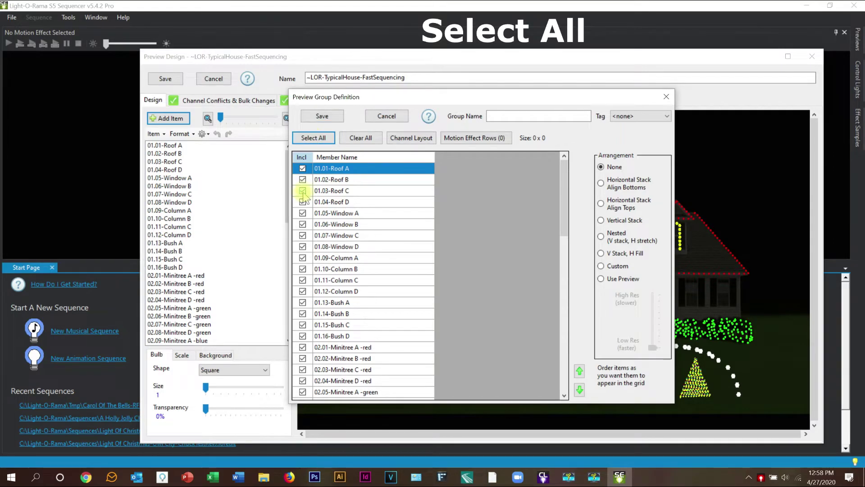
{"action": "scroll", "coordinate": [365, 361], "scroll_direction": "down", "scroll_amount": 15}
{"action": "scroll", "coordinate": [396, 319], "scroll_direction": "up", "scroll_amount": 15}
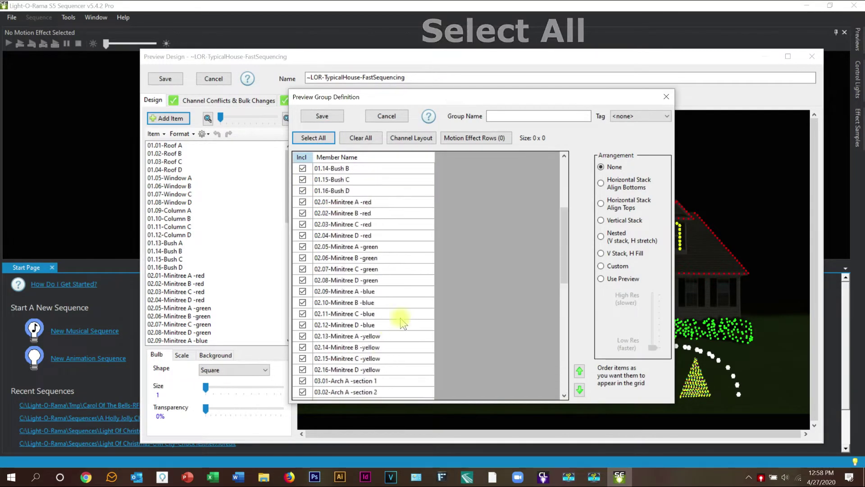
- Name the group Speed, set its arrangement to Horizontal Stack Align Bottoms, and save the group
{"action": "left_click", "coordinate": [508, 115]}
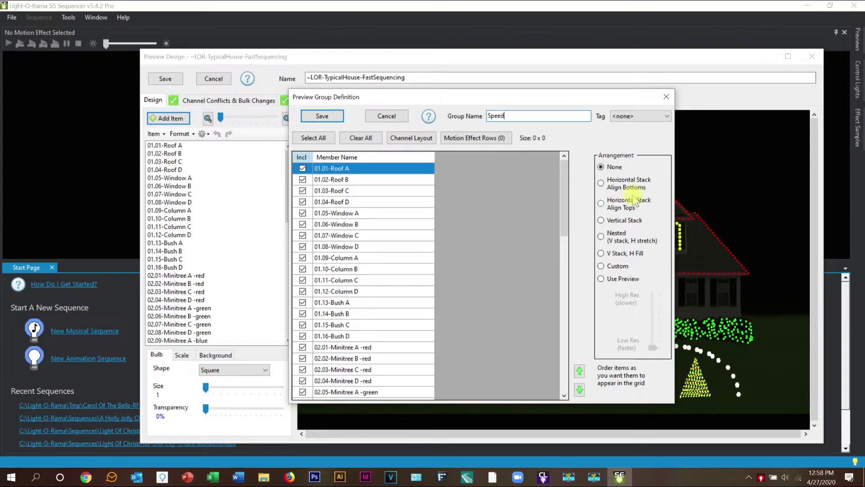
{"action": "left_click", "coordinate": [601, 183]}
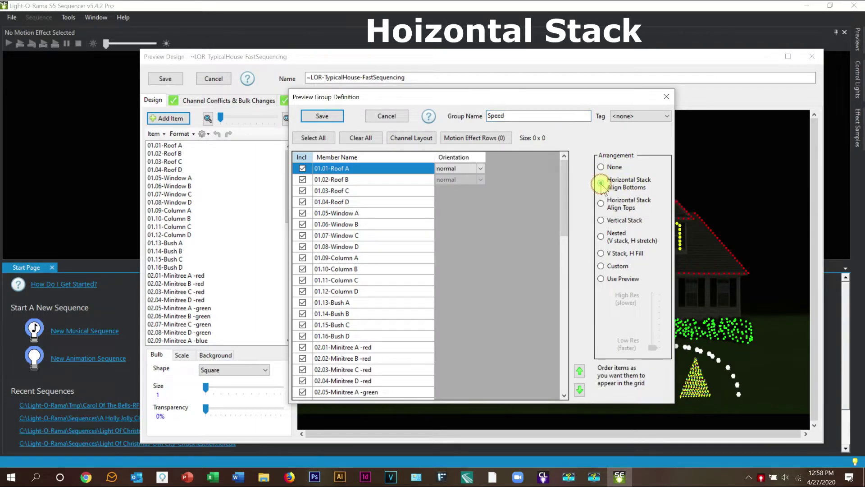
{"action": "left_click_drag", "start_coordinate": [566, 194], "coordinate": [569, 167]}
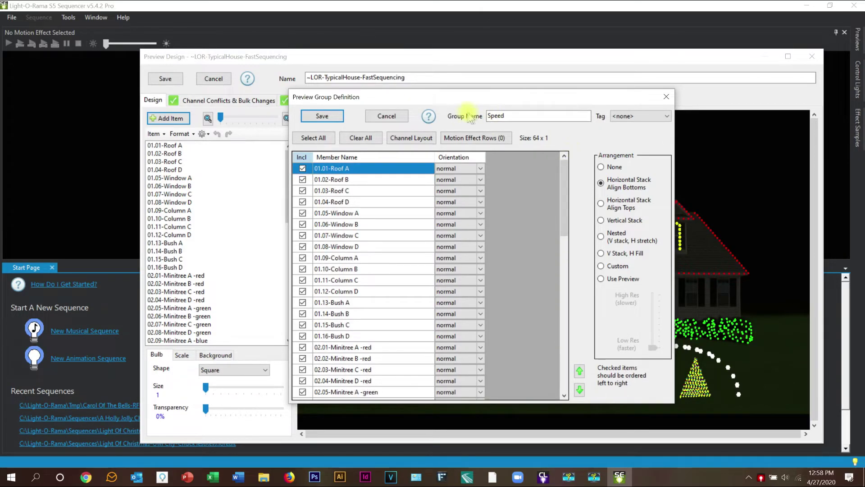
{"action": "left_click", "coordinate": [322, 116]}
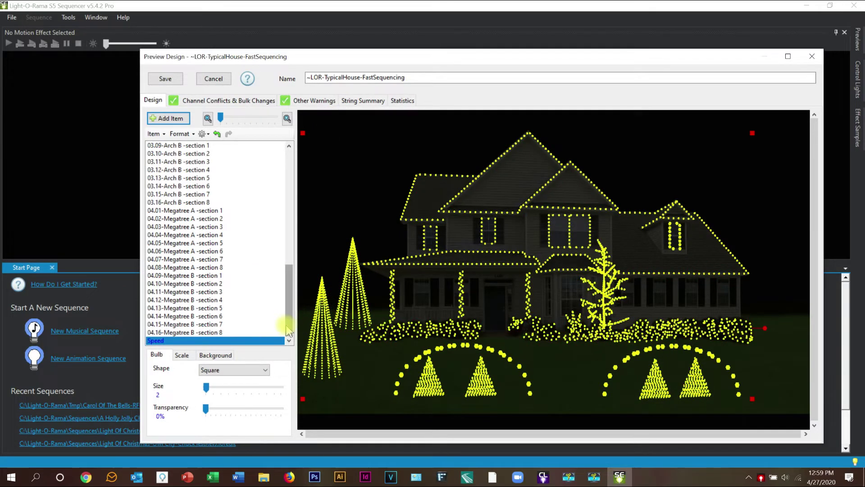
- Check the Speed group at the end of the preview's item list and save the preview
{"action": "left_click_drag", "start_coordinate": [290, 333], "coordinate": [278, 359]}
{"action": "left_click", "coordinate": [246, 299]}
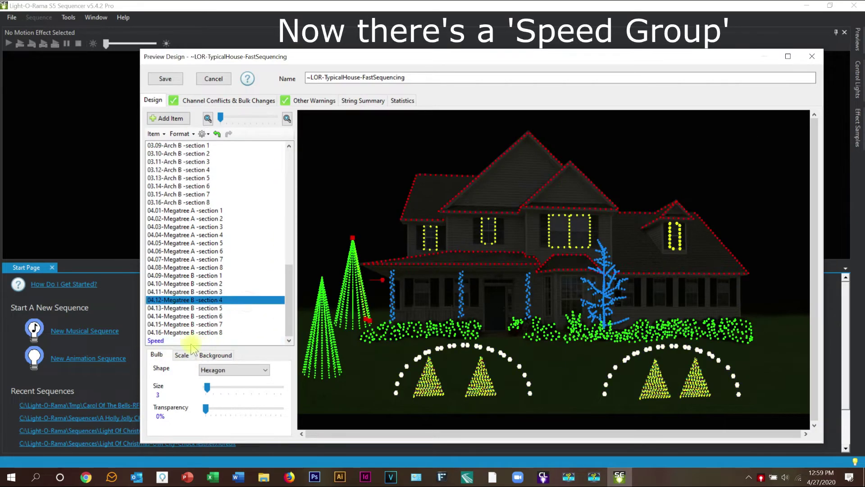
{"action": "left_click", "coordinate": [157, 341]}
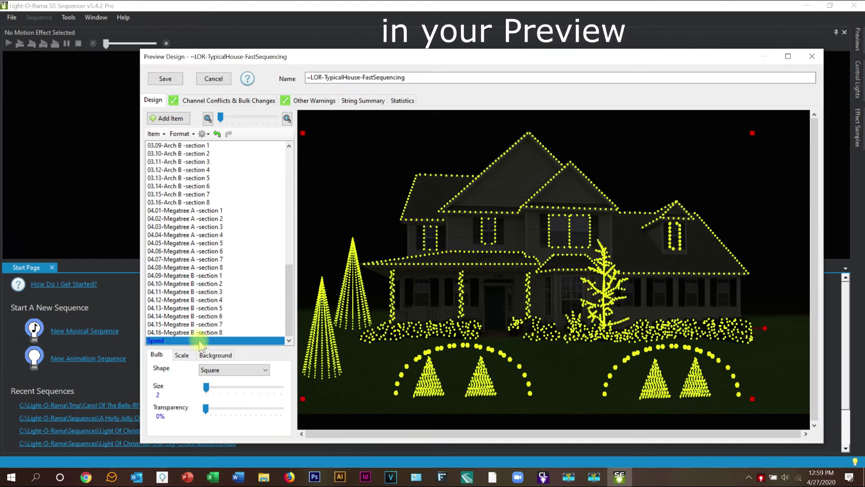
{"action": "left_click", "coordinate": [163, 79]}
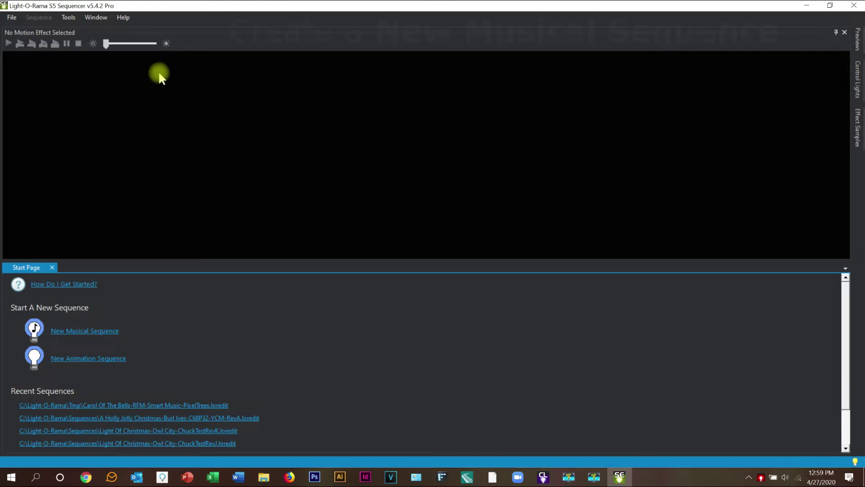
- Create a musical sequence from the 1-Jaws Theme-Friday Night At The Movies-SN audio file with the ~LOR-TypicalHouse-FastSequencing preview and tenth second timing intervals
{"action": "left_click", "coordinate": [107, 332]}
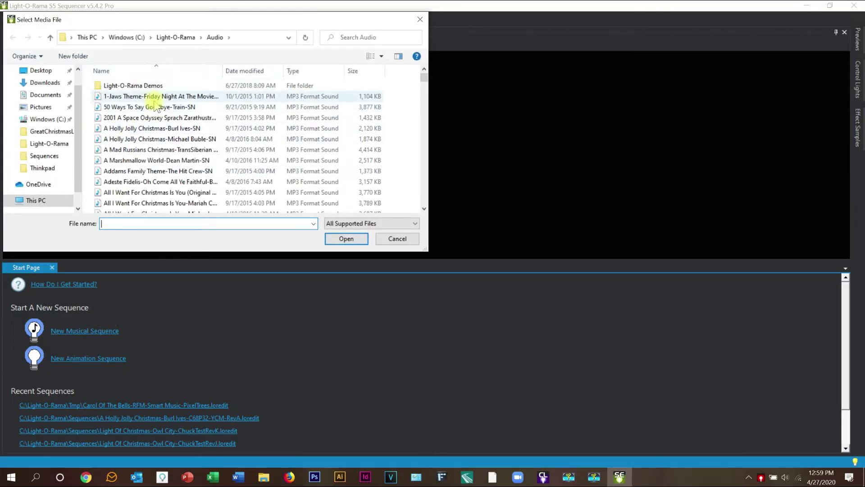
{"action": "left_click", "coordinate": [154, 100]}
{"action": "left_click", "coordinate": [345, 238]}
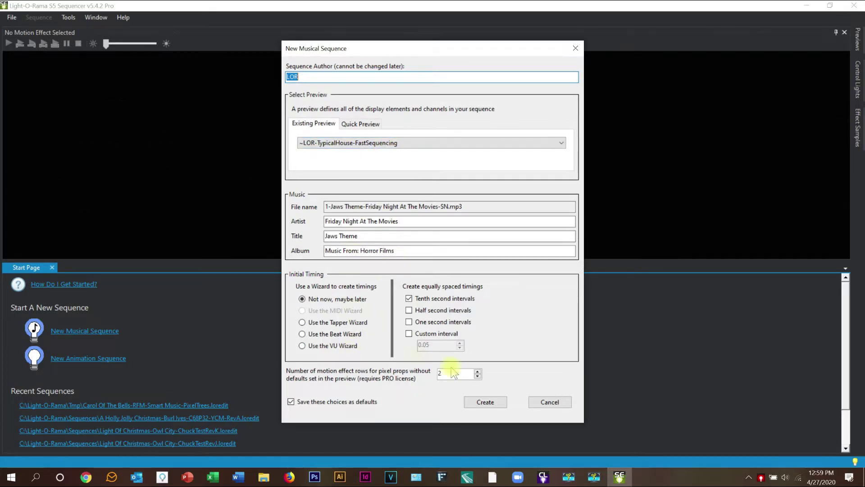
{"action": "left_click", "coordinate": [487, 401]}
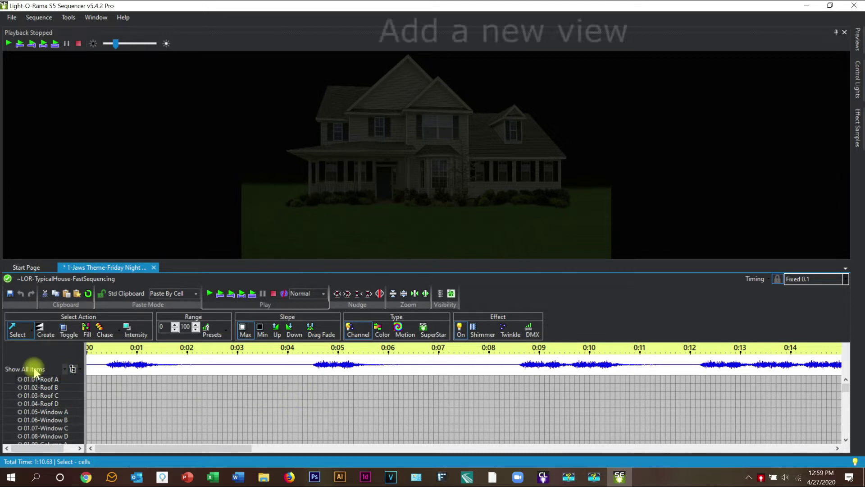
- Add a new grid view named Speed that contains only the Speed preview group
{"action": "left_click", "coordinate": [73, 369]}
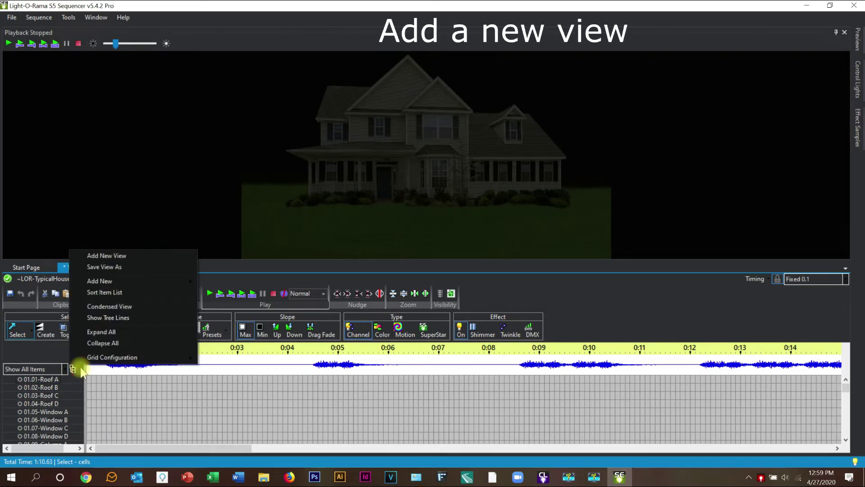
{"action": "left_click", "coordinate": [120, 255]}
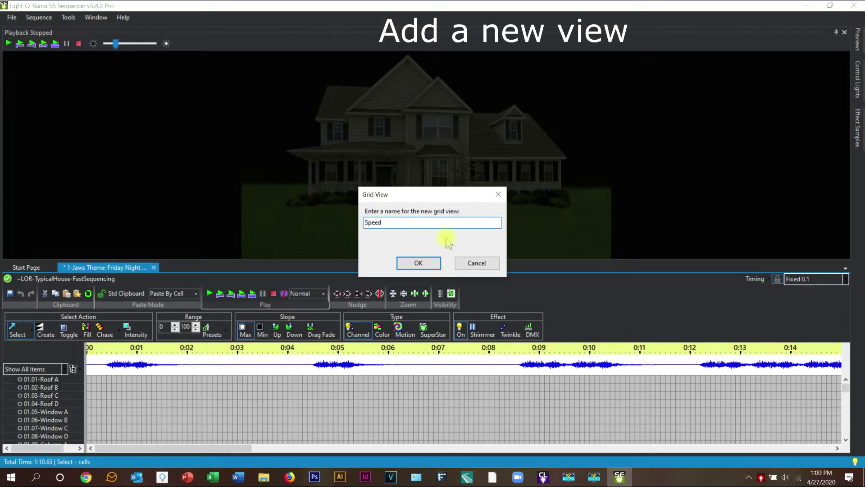
{"action": "left_click", "coordinate": [417, 263]}
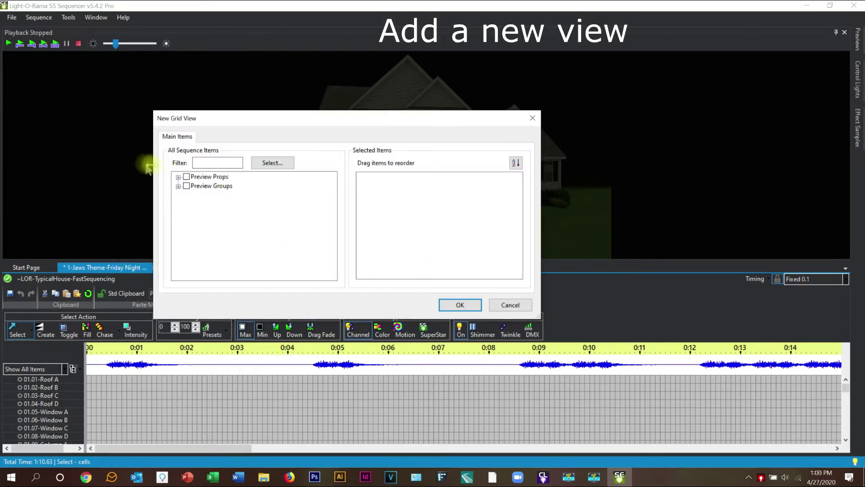
{"action": "left_click", "coordinate": [179, 186]}
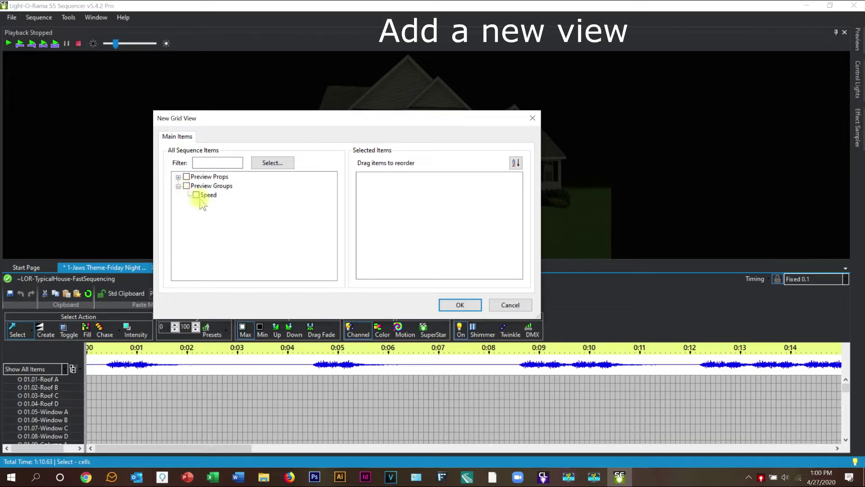
{"action": "left_click", "coordinate": [197, 196]}
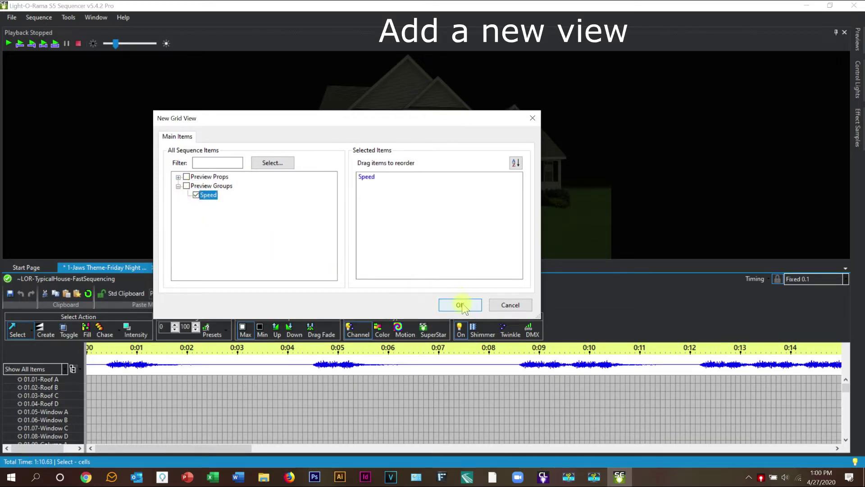
{"action": "left_click", "coordinate": [460, 305]}
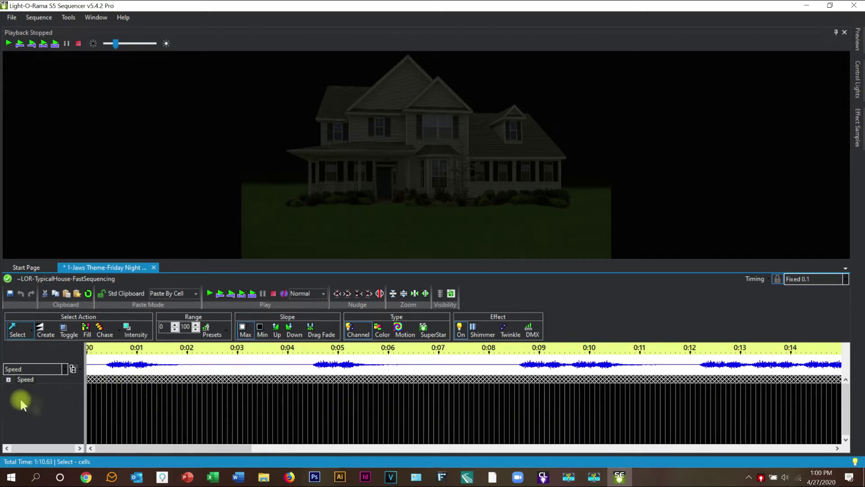
- Expand the Speed group to its motion effect rows and select the entire Effects 01 row
{"action": "left_click", "coordinate": [8, 380]}
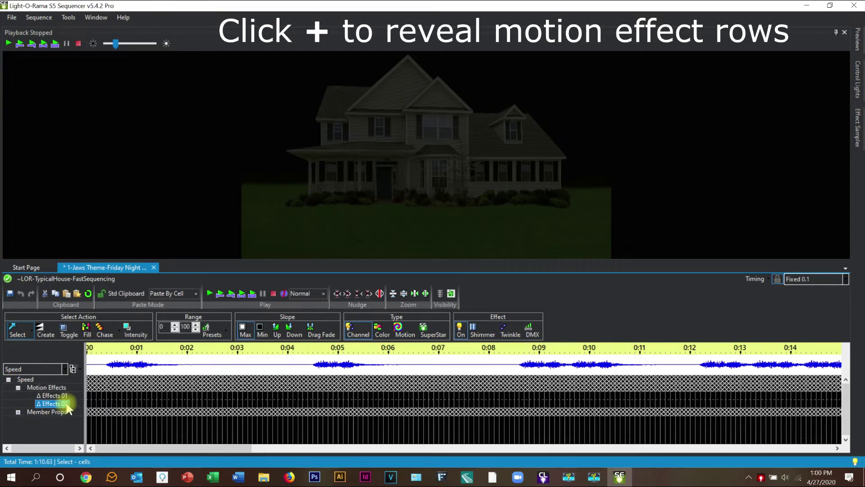
{"action": "left_click", "coordinate": [131, 404]}
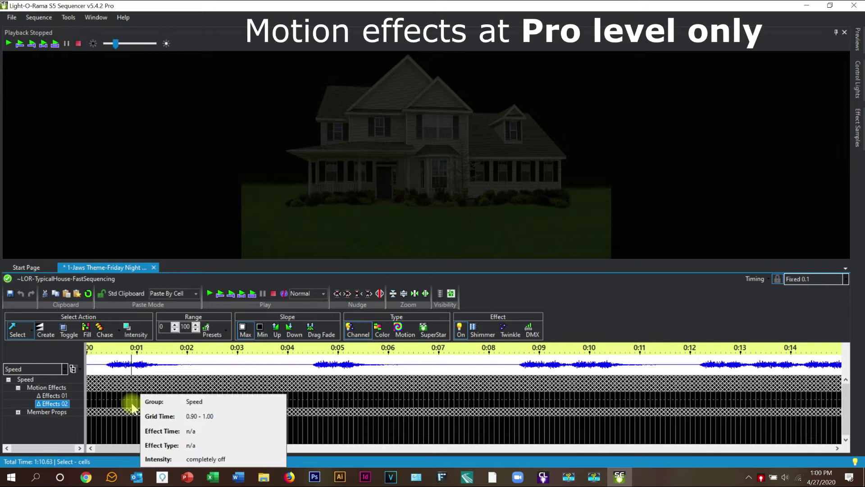
{"action": "left_click", "coordinate": [74, 387]}
{"action": "left_click", "coordinate": [53, 397]}
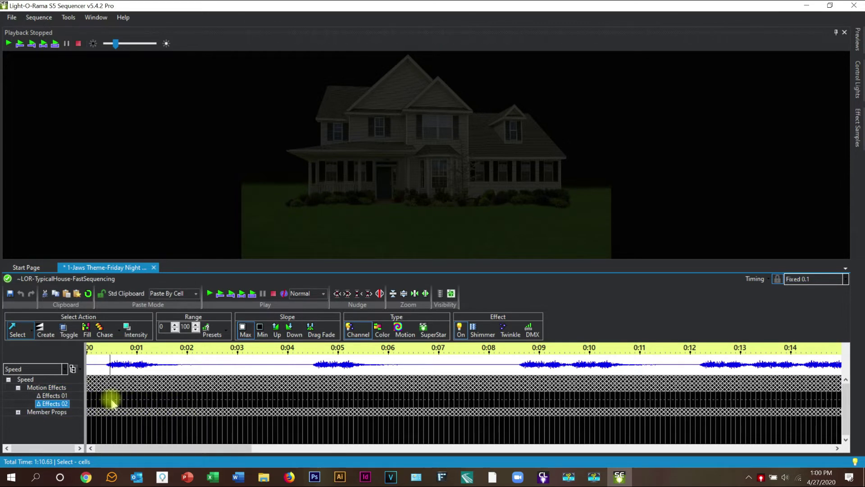
{"action": "left_click", "coordinate": [90, 403]}
{"action": "left_click", "coordinate": [90, 397]}
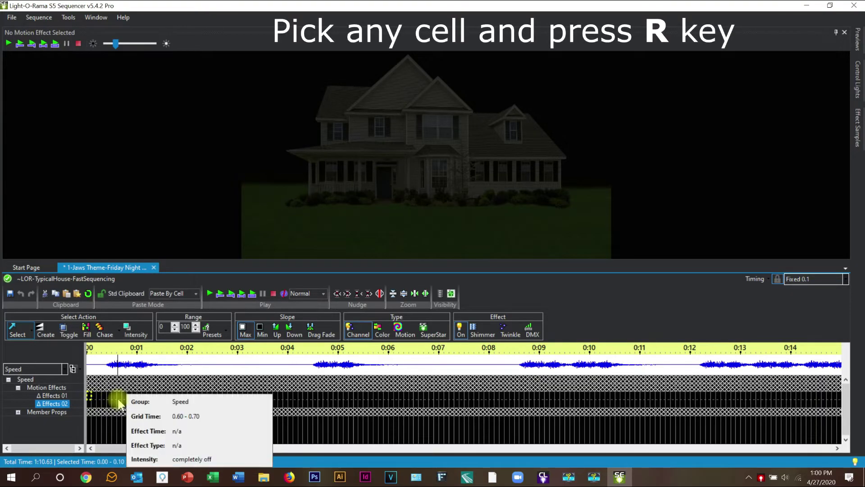
{"action": "key", "text": "r"}
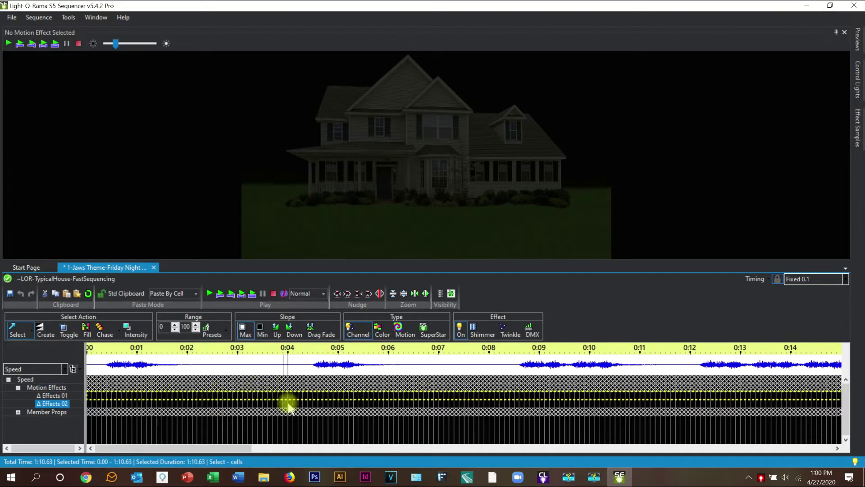
- Insert a motion effect across the selected row and choose Scanner as its left effect
{"action": "right_click", "coordinate": [231, 397]}
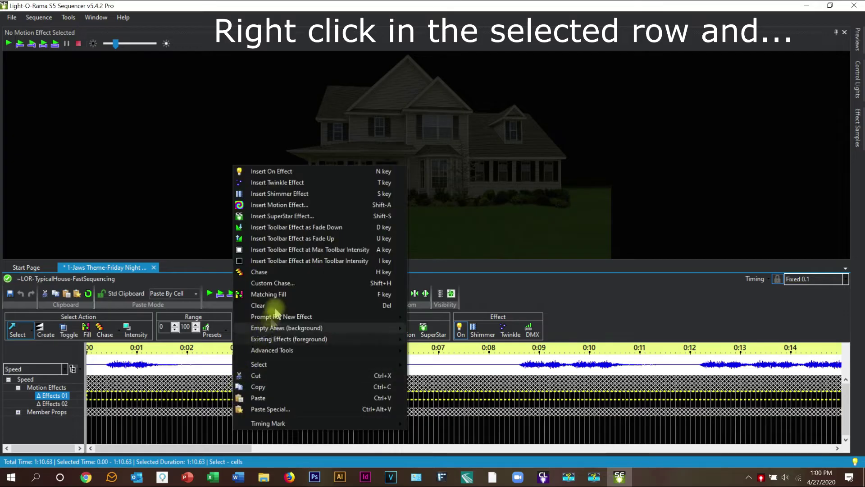
{"action": "left_click", "coordinate": [295, 206]}
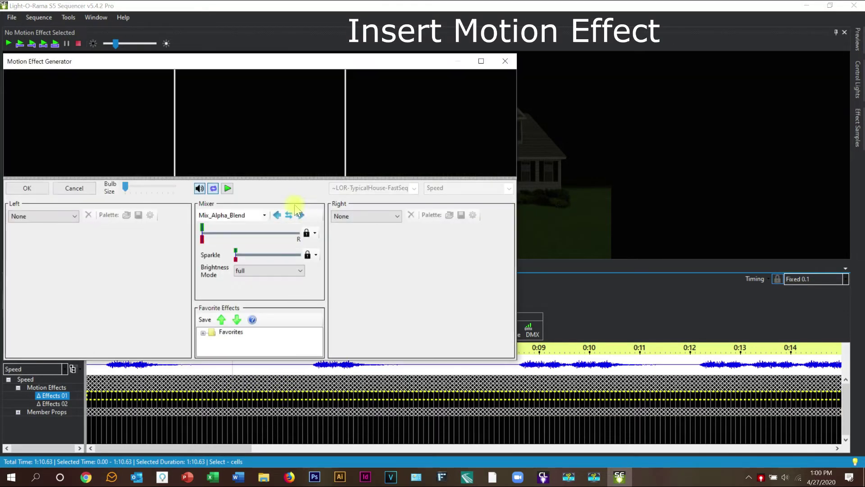
{"action": "left_click", "coordinate": [75, 217]}
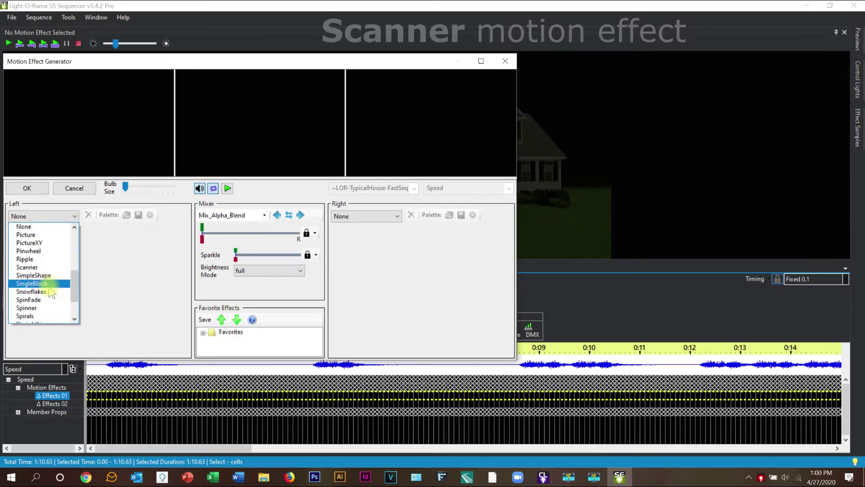
{"action": "left_click", "coordinate": [41, 266]}
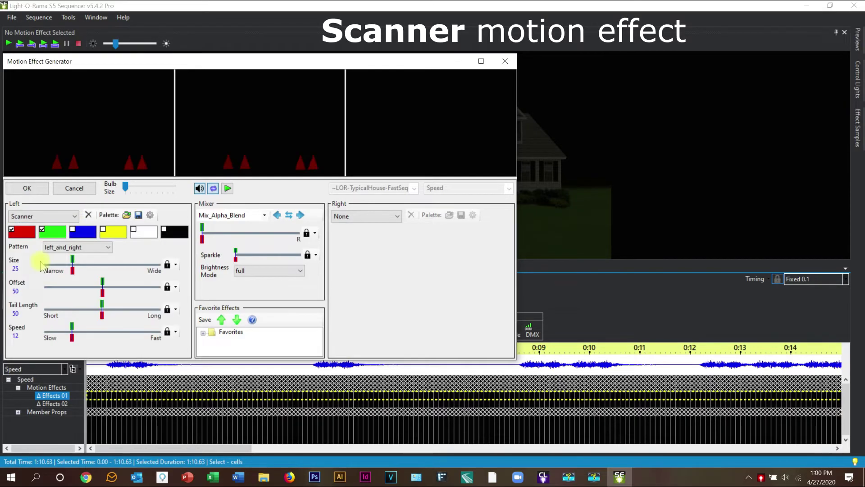
- Turn off the Scanner effect's red and green palette colors and make its speed follow the music
{"action": "left_click", "coordinate": [12, 230]}
{"action": "left_click", "coordinate": [42, 229]}
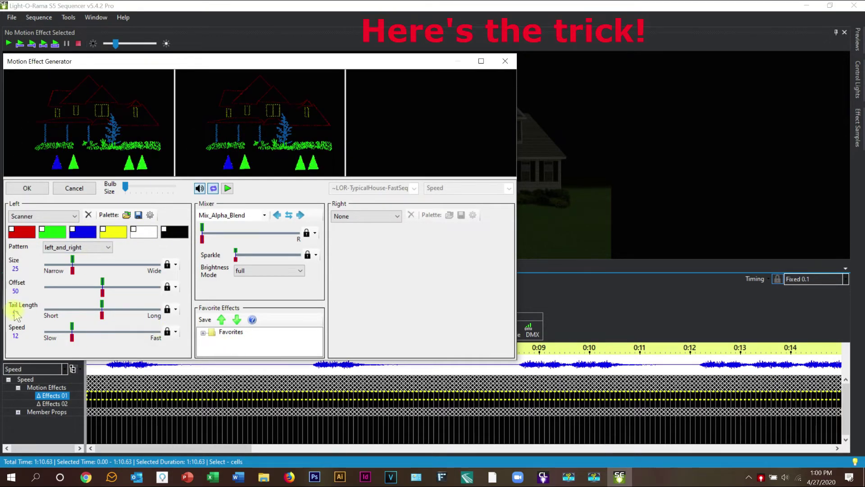
{"action": "left_click", "coordinate": [175, 333]}
{"action": "left_click", "coordinate": [202, 341]}
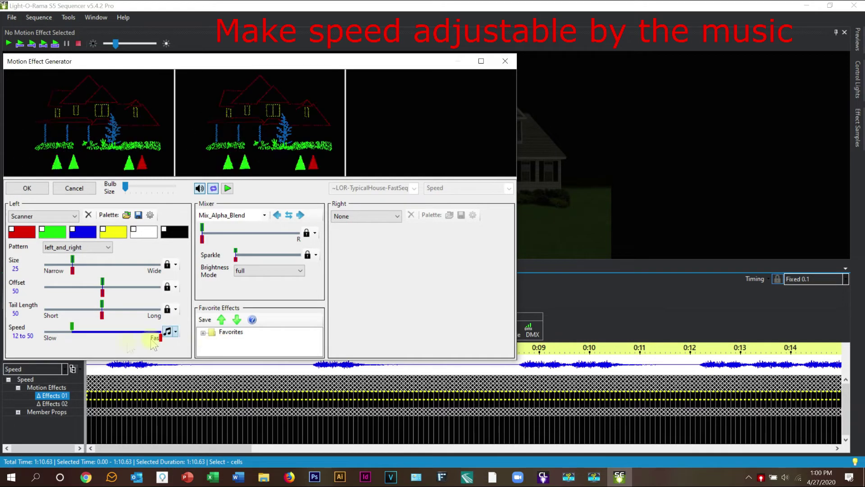
- Set the Scanner effect's music-driven speed range to 0 to 50 and accept the motion effect
{"action": "left_click_drag", "start_coordinate": [72, 326], "coordinate": [35, 331]}
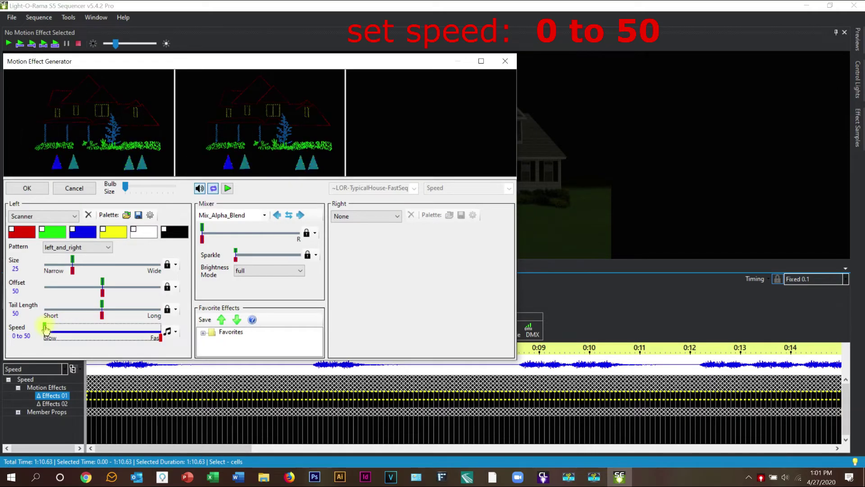
{"action": "left_click", "coordinate": [26, 189]}
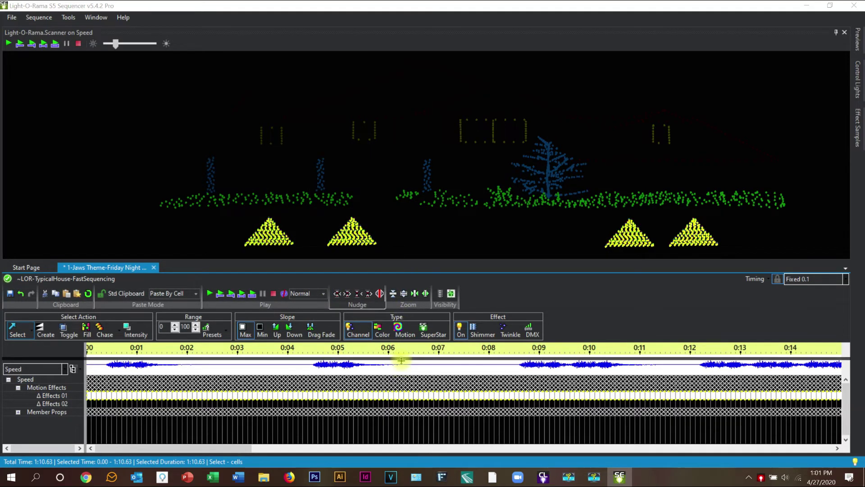
- Enlarge the preview area, play the entire sequence to review the Scanner effect, and shrink the preview again
{"action": "left_click_drag", "start_coordinate": [401, 359], "coordinate": [401, 360]}
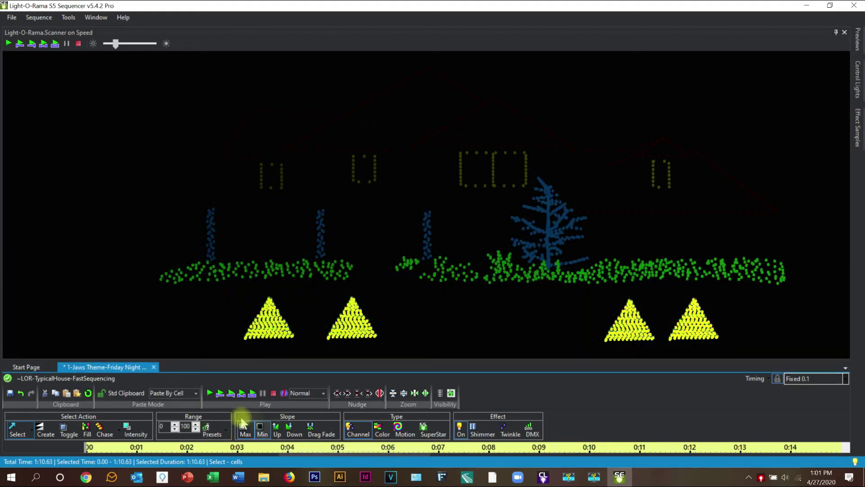
{"action": "left_click", "coordinate": [210, 394]}
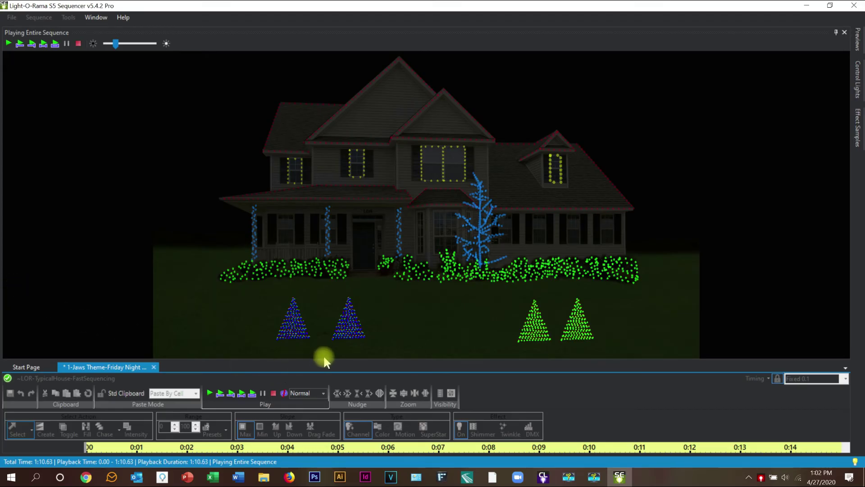
{"action": "left_click_drag", "start_coordinate": [332, 362], "coordinate": [263, 229]}
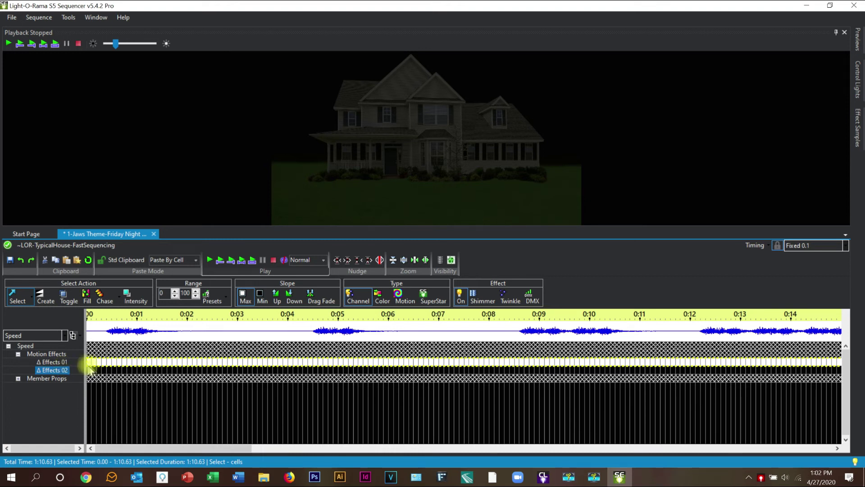
- Reopen the motion effect in the Effects 01 row, browse the left effects, keep Scanner and turn on its green palette color
{"action": "left_click", "coordinate": [141, 362]}
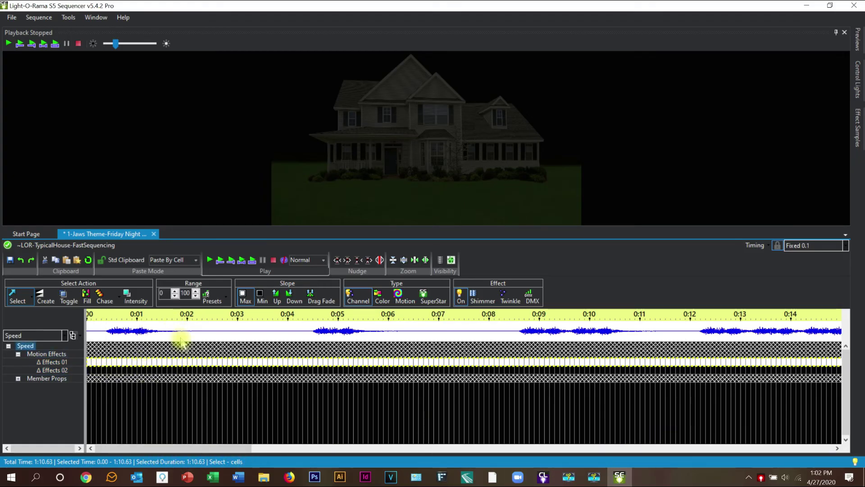
{"action": "left_click", "coordinate": [201, 364]}
{"action": "double_click", "coordinate": [203, 363]}
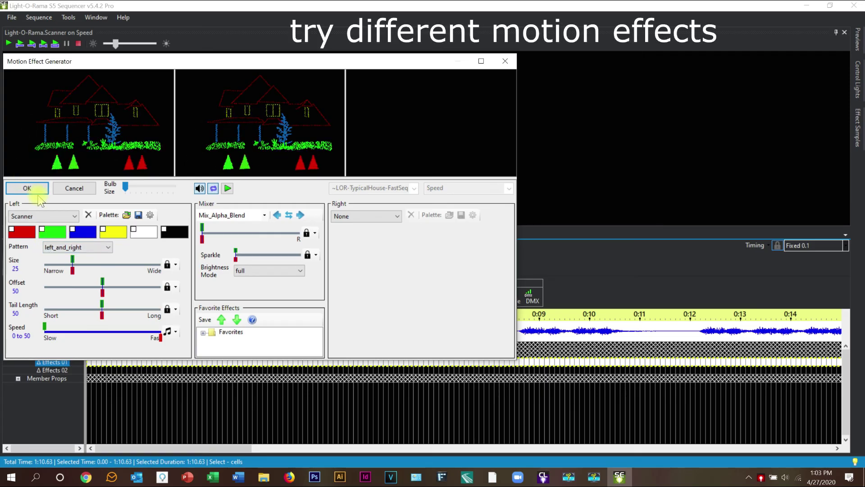
{"action": "left_click", "coordinate": [74, 216]}
{"action": "left_click_drag", "start_coordinate": [73, 280], "coordinate": [73, 306]}
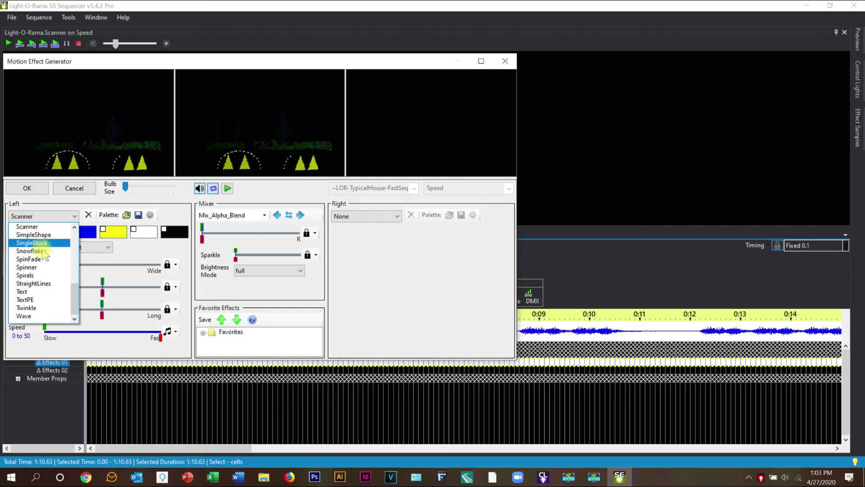
{"action": "left_click", "coordinate": [39, 226]}
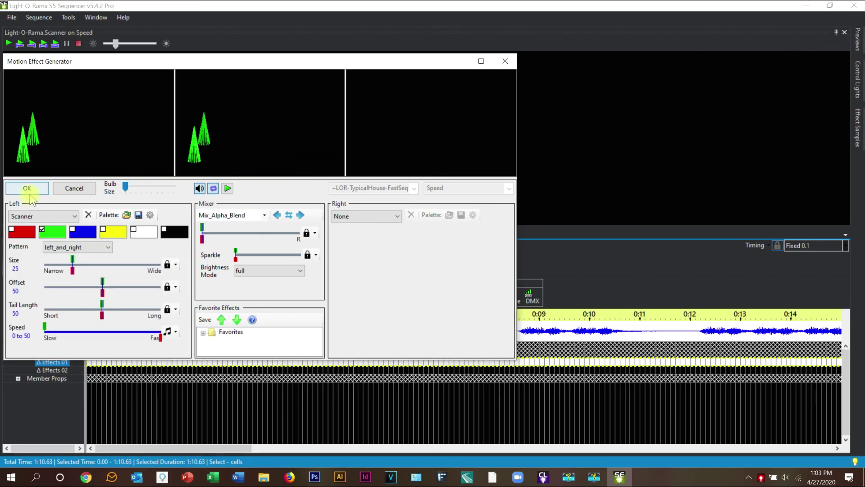